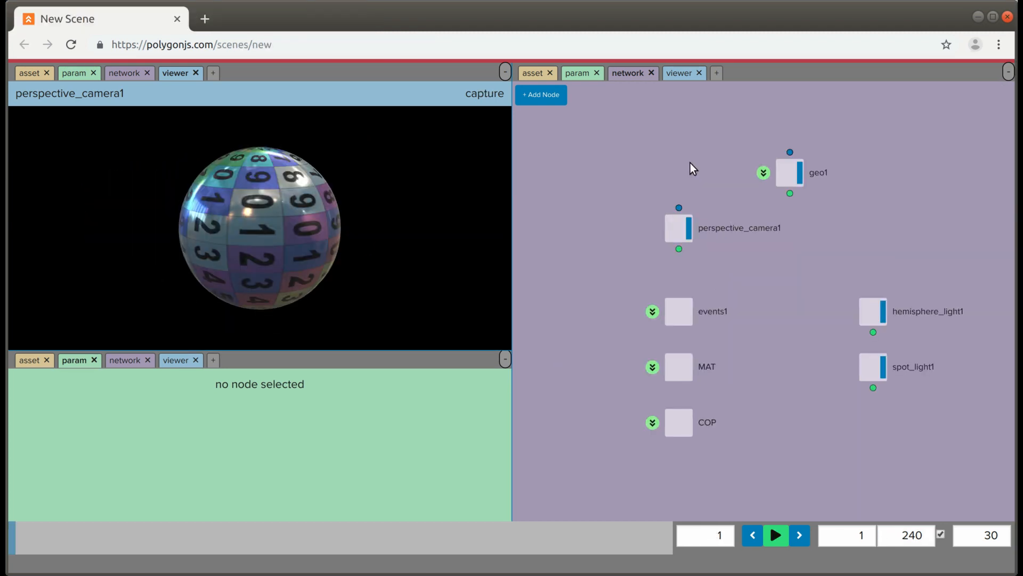
Enter the geo1 node's network and delete both the sphere1 and material1 nodes
{"action": "mouse_move", "coordinate": [378, 209]}
{"action": "left_mouse_down"}
{"action": "mouse_move", "coordinate": [405, 208]}
{"action": "mouse_move", "coordinate": [320, 210]}
{"action": "mouse_move", "coordinate": [387, 207]}
{"action": "left_mouse_up"}
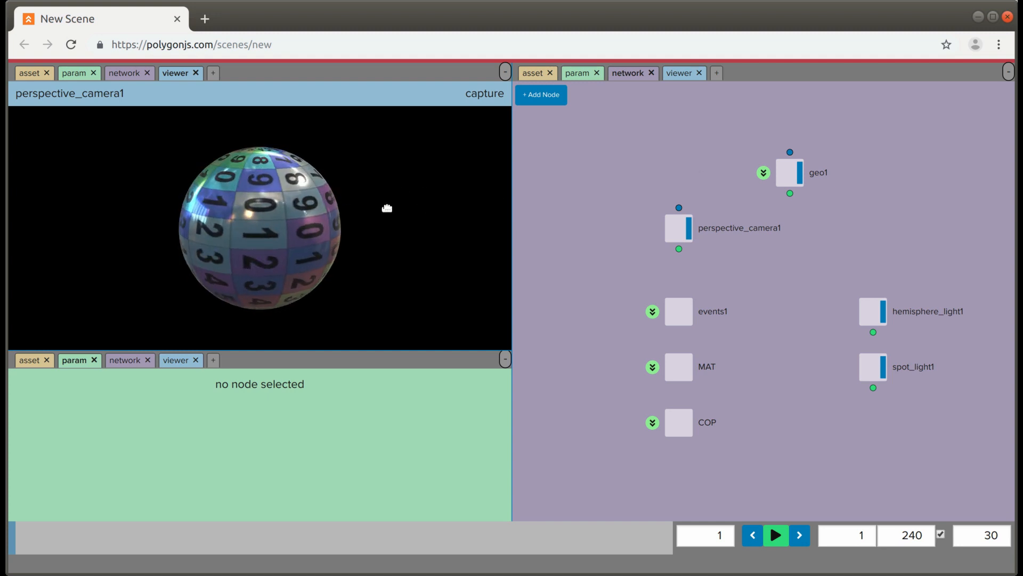
{"action": "left_click", "coordinate": [763, 172]}
{"action": "middle_click_drag", "start_coordinate": [705, 300], "coordinate": [757, 222]}
{"action": "left_click_drag", "start_coordinate": [757, 222], "coordinate": [868, 361]}
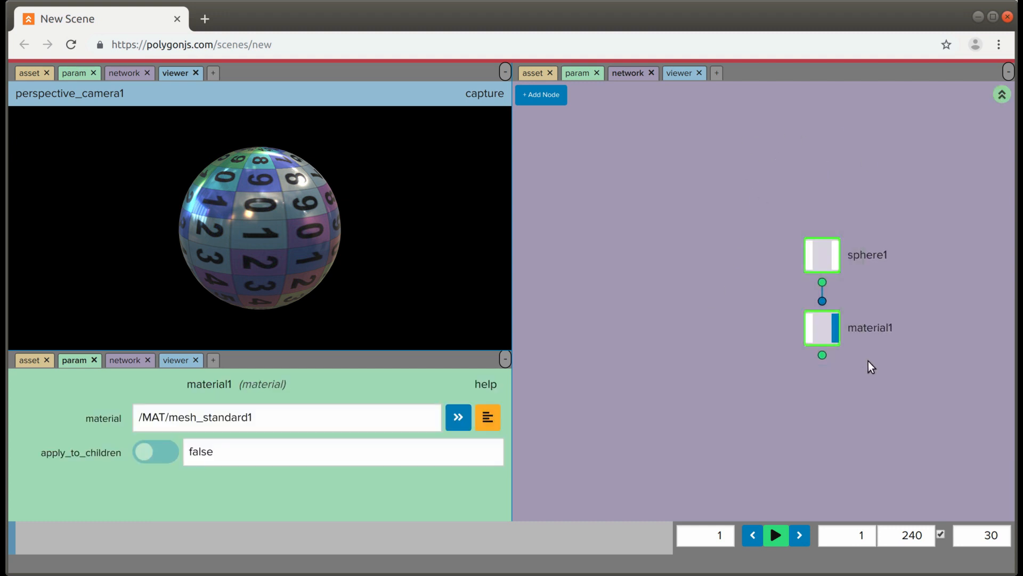
{"action": "key", "text": "Delete"}
Add a text node to the empty geometry network and make it the displayed node
{"action": "right_click", "coordinate": [868, 362]}
{"action": "type", "text": "tex"}
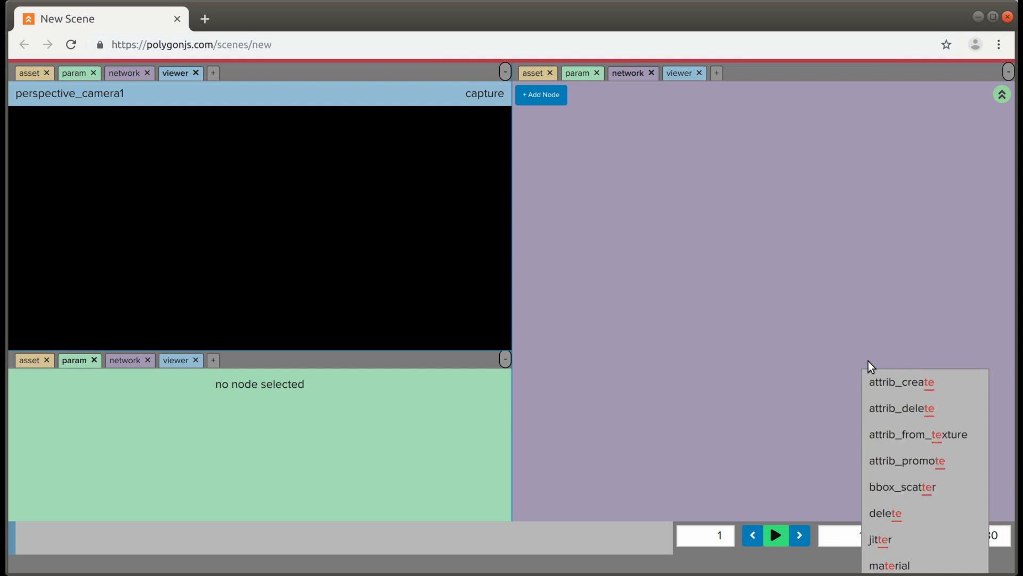
{"action": "left_click", "coordinate": [879, 410]}
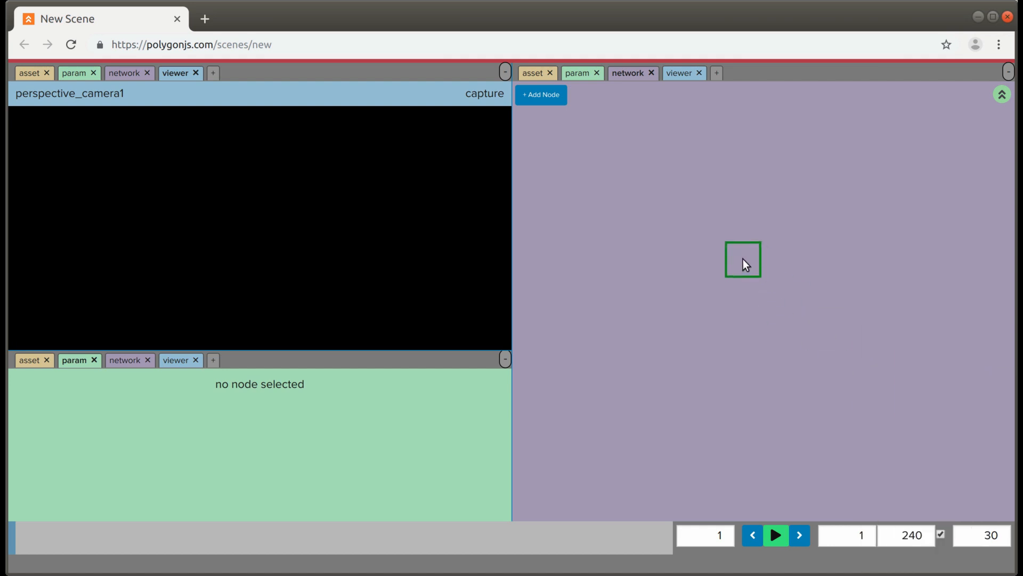
{"action": "right_click_drag", "start_coordinate": [695, 347], "coordinate": [678, 322]}
{"action": "scroll", "coordinate": [714, 437], "scroll_direction": "down", "scroll_amount": 2}
Add a transform node below text1, connect text1's output to it, and make it the displayed node
{"action": "right_click_drag", "start_coordinate": [666, 244], "coordinate": [660, 194]}
{"action": "type", "text": "tr"}
{"action": "left_click", "coordinate": [714, 452]}
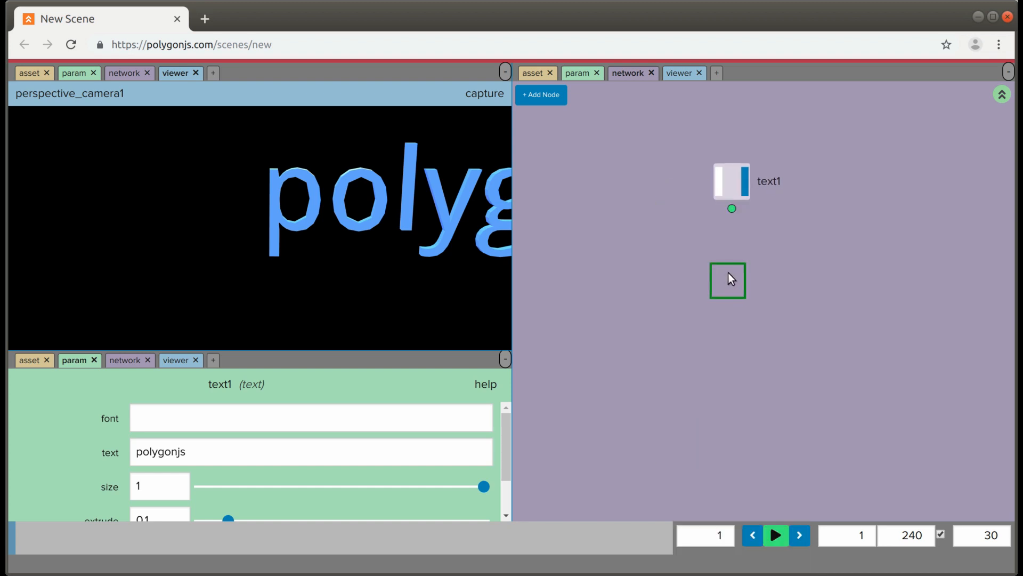
{"action": "left_click", "coordinate": [730, 286]}
{"action": "left_click_drag", "start_coordinate": [732, 209], "coordinate": [732, 264]}
{"action": "left_click", "coordinate": [748, 297]}
Set the X translation of transform1 to -3 to centre the text in the viewer
{"action": "left_click_drag", "start_coordinate": [792, 258], "coordinate": [693, 355]}
{"action": "middle_click_drag", "start_coordinate": [222, 437], "coordinate": [167, 404]}
{"action": "scroll", "coordinate": [290, 231], "scroll_direction": "down", "scroll_amount": 10}
{"action": "scroll", "coordinate": [704, 312], "scroll_direction": "down", "scroll_amount": 3}
Add a scatter node below transform1, connect transform1's output to it, and make it the displayed node
{"action": "key", "text": "Tab"}
{"action": "type", "text": "scatter"}
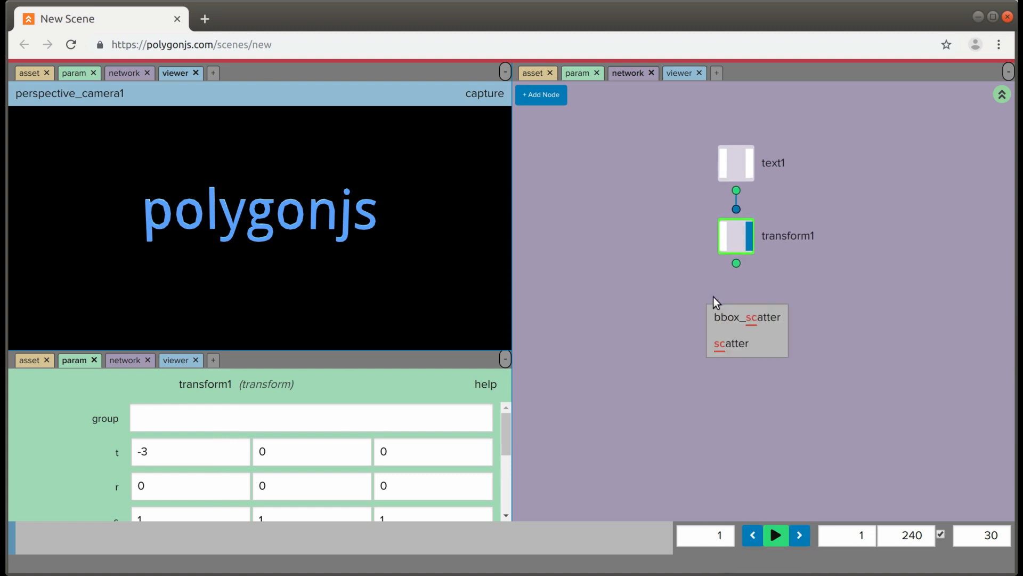
{"action": "left_click", "coordinate": [733, 342]}
{"action": "left_click", "coordinate": [739, 320]}
{"action": "left_click_drag", "start_coordinate": [738, 267], "coordinate": [736, 281]}
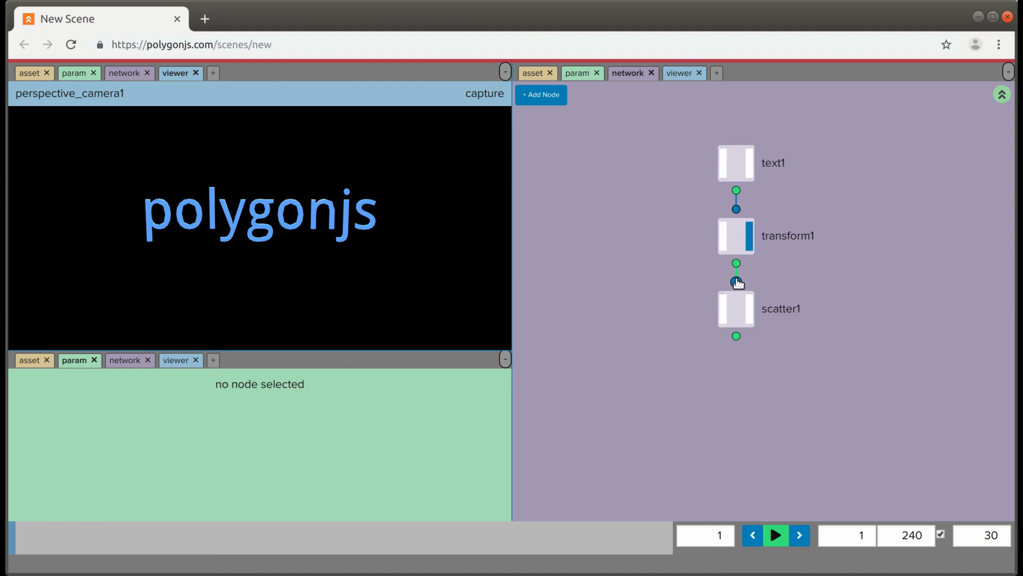
{"action": "left_click", "coordinate": [749, 309]}
Increase the points_count of scatter1 to 1400
{"action": "left_click_drag", "start_coordinate": [261, 242], "coordinate": [198, 478]}
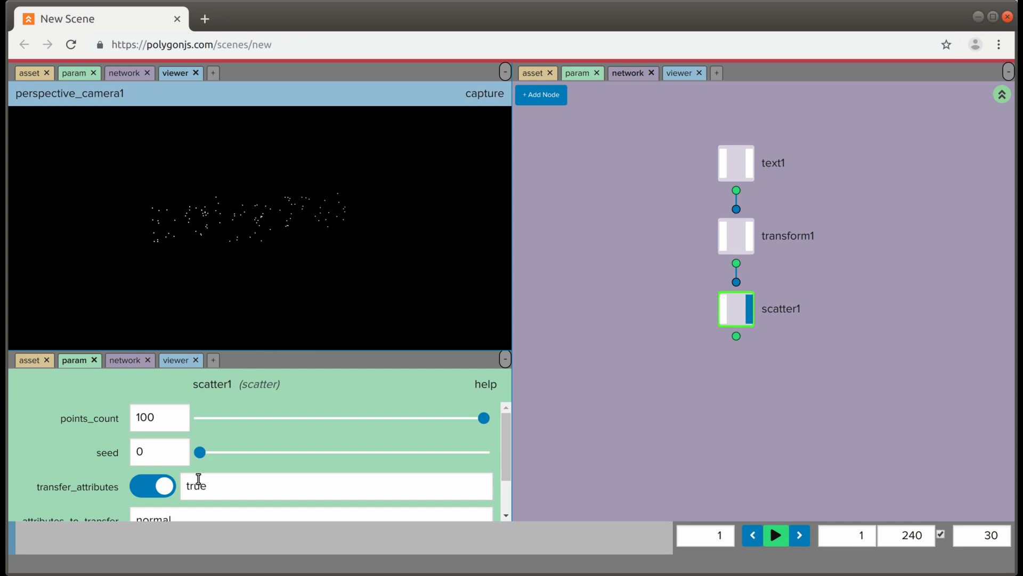
{"action": "middle_click_drag", "start_coordinate": [176, 411], "coordinate": [349, 347]}
{"action": "left_click_drag", "start_coordinate": [370, 267], "coordinate": [336, 245]}
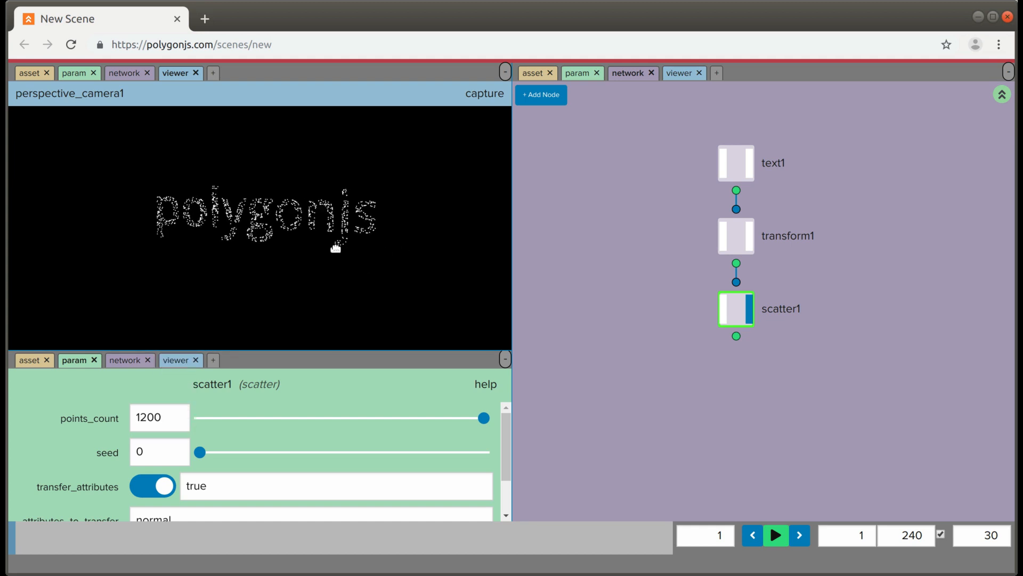
{"action": "middle_click_drag", "start_coordinate": [166, 421], "coordinate": [203, 336]}
{"action": "left_click_drag", "start_coordinate": [203, 334], "coordinate": [247, 235]}
{"action": "scroll", "coordinate": [249, 238], "scroll_direction": "up", "scroll_amount": 2}
Add a particles_system_gpu node below scatter1, connect scatter1's output to it, and make it the displayed node
{"action": "right_click_drag", "start_coordinate": [668, 389], "coordinate": [660, 350]}
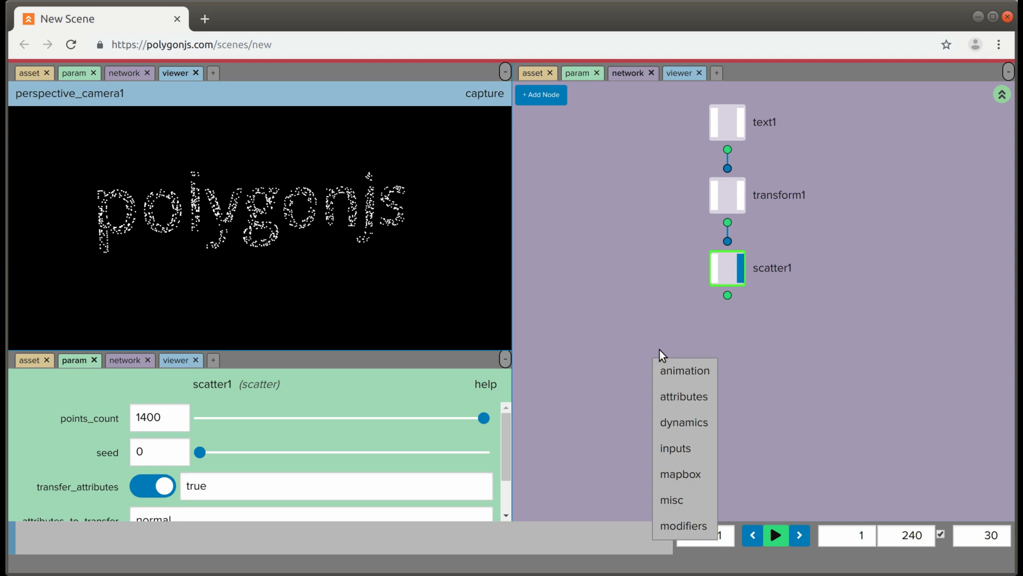
{"action": "type", "text": "particles"}
{"action": "left_click", "coordinate": [727, 374]}
{"action": "left_click", "coordinate": [727, 341]}
{"action": "left_click_drag", "start_coordinate": [728, 295], "coordinate": [729, 351]}
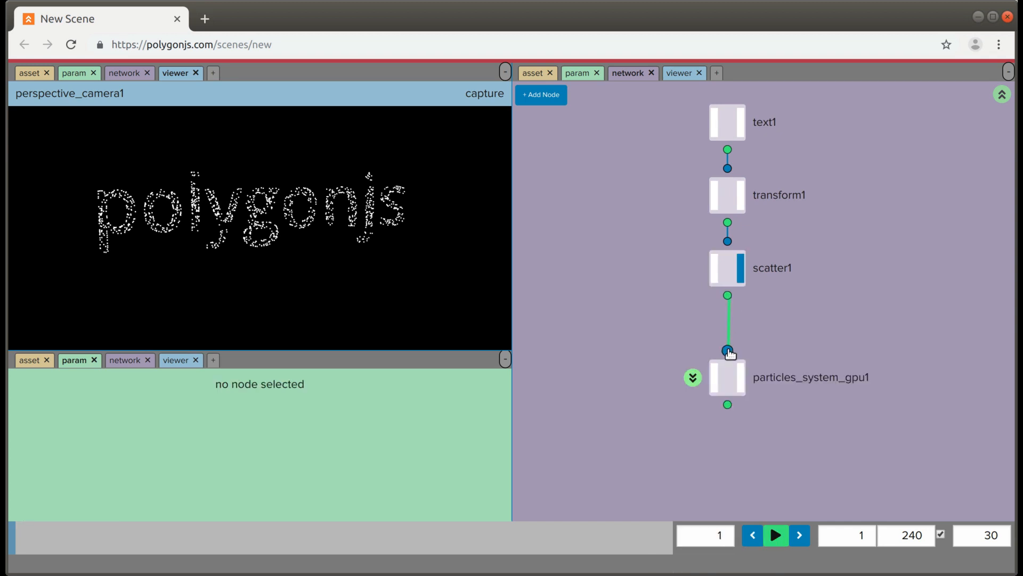
{"action": "left_click", "coordinate": [742, 380]}
Play the particle simulation briefly, pause it, and return to frame 1
{"action": "left_click", "coordinate": [776, 534]}
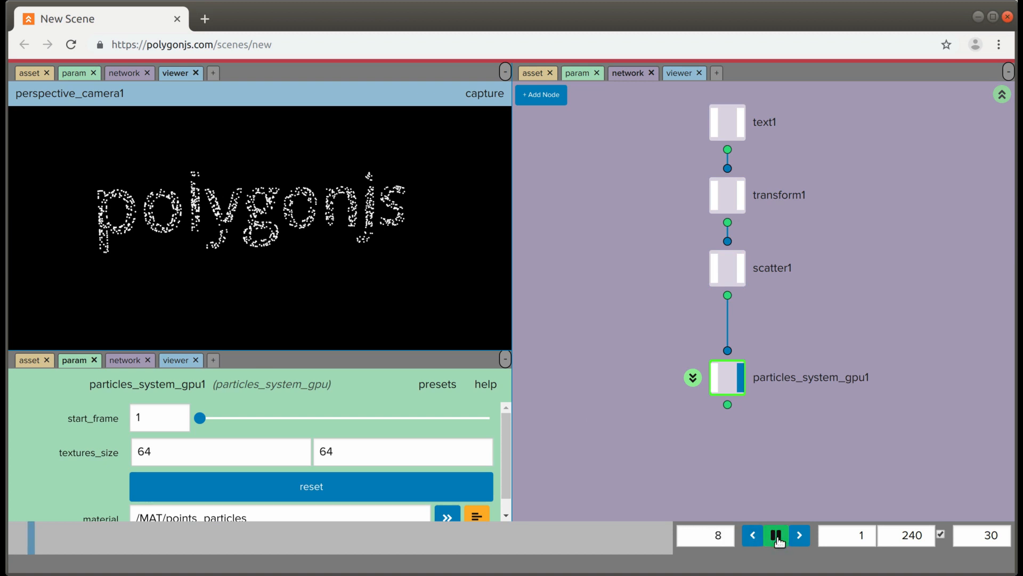
{"action": "left_click", "coordinate": [777, 538]}
{"action": "left_click", "coordinate": [754, 537]}
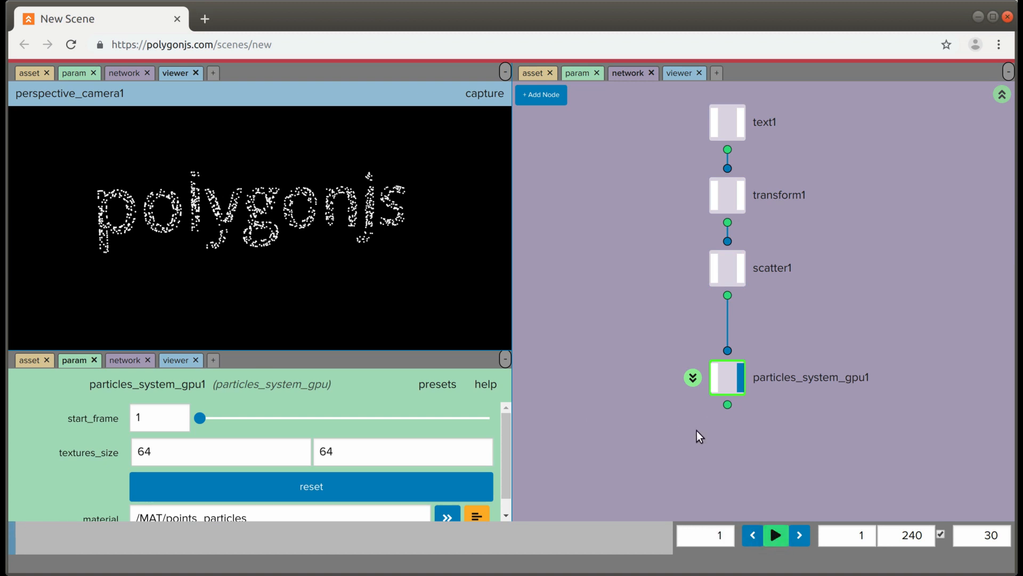
Enter the particles_system_gpu1 network and examine the outputs of globals1 and the inputs of output1
{"action": "middle_click_drag", "start_coordinate": [689, 421], "coordinate": [693, 410]}
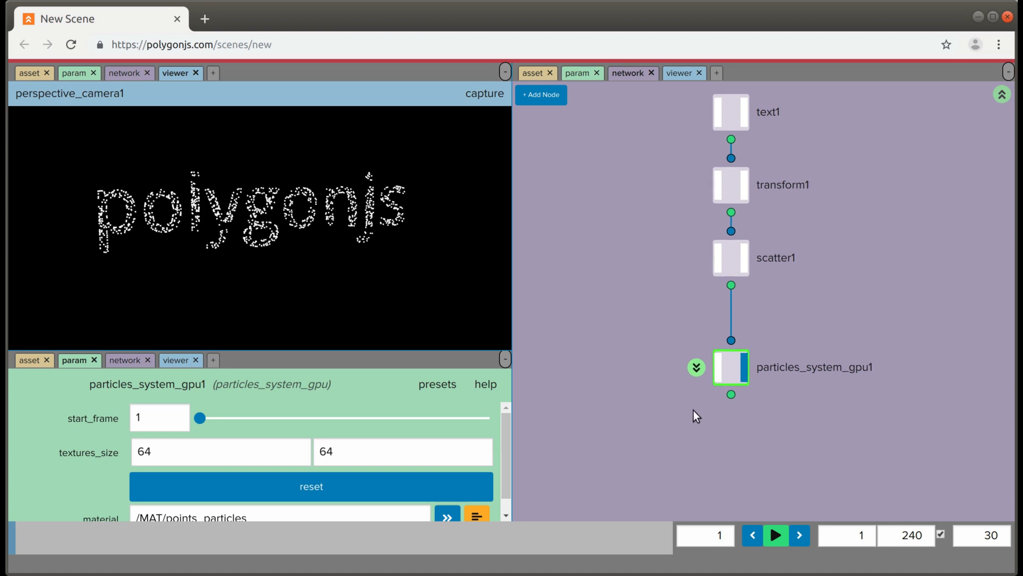
{"action": "left_click", "coordinate": [696, 367]}
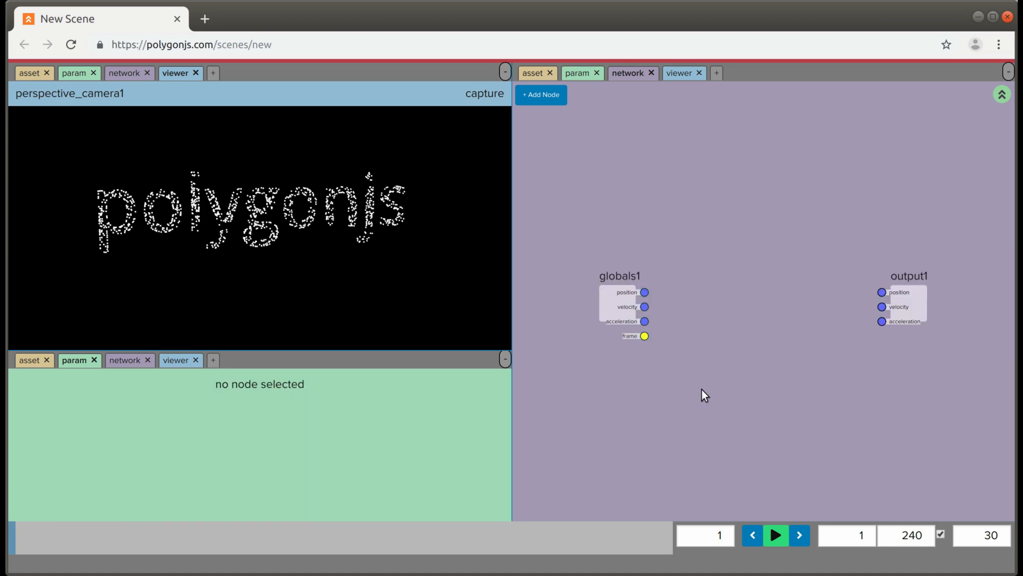
{"action": "scroll", "coordinate": [701, 389], "scroll_direction": "up", "scroll_amount": 2}
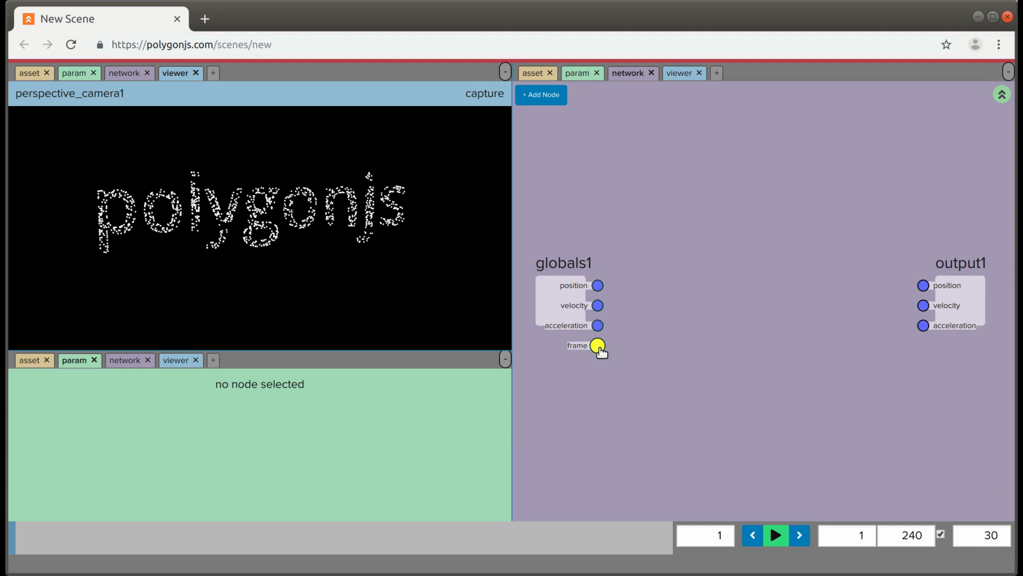
{"action": "middle_click_drag", "start_coordinate": [838, 280], "coordinate": [738, 308]}
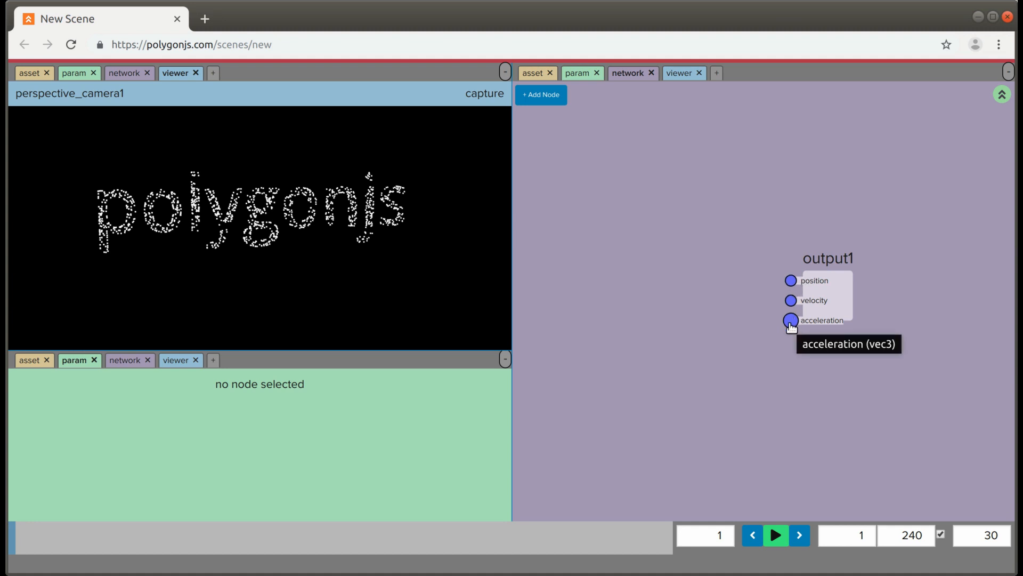
{"action": "middle_click_drag", "start_coordinate": [608, 362], "coordinate": [723, 364]}
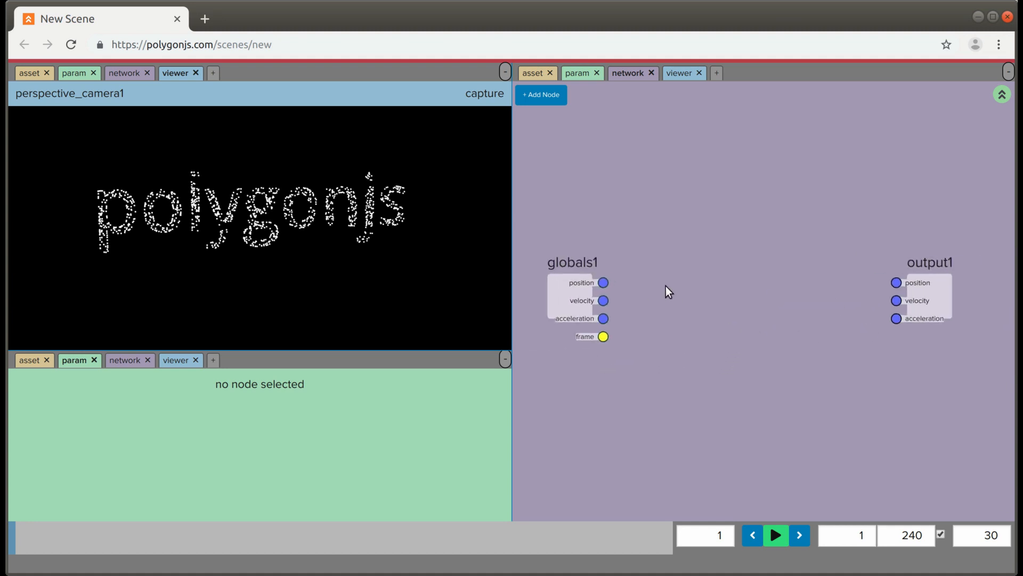
Insert an add node between the position ports of globals1 and output1, and set the Y value of its add1 parameter to 0.1
{"action": "key", "text": "Tab"}
{"action": "type", "text": "add"}
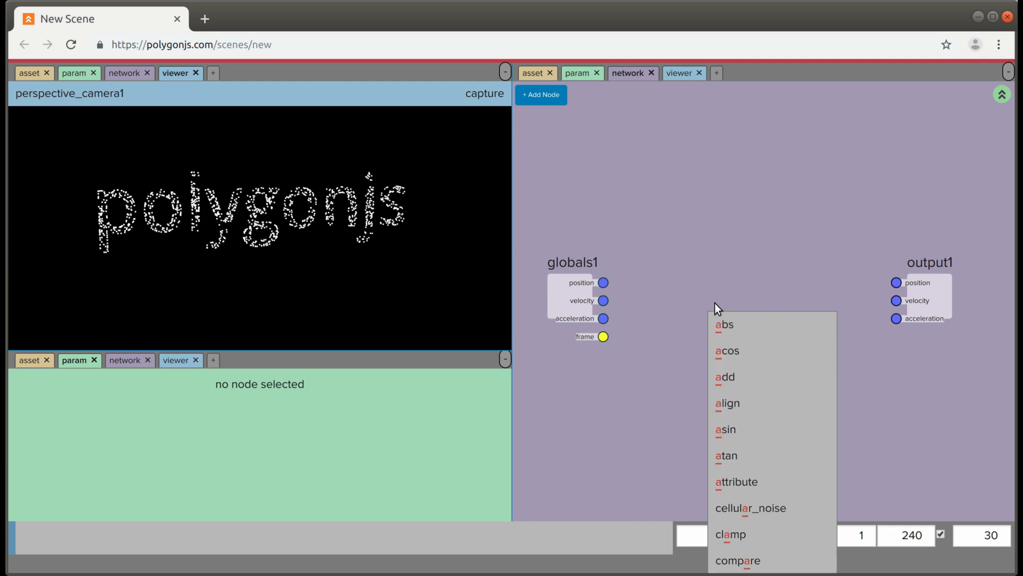
{"action": "key", "text": "Return"}
{"action": "left_click_drag", "start_coordinate": [603, 282], "coordinate": [717, 282]}
{"action": "left_click_drag", "start_coordinate": [783, 283], "coordinate": [896, 283]}
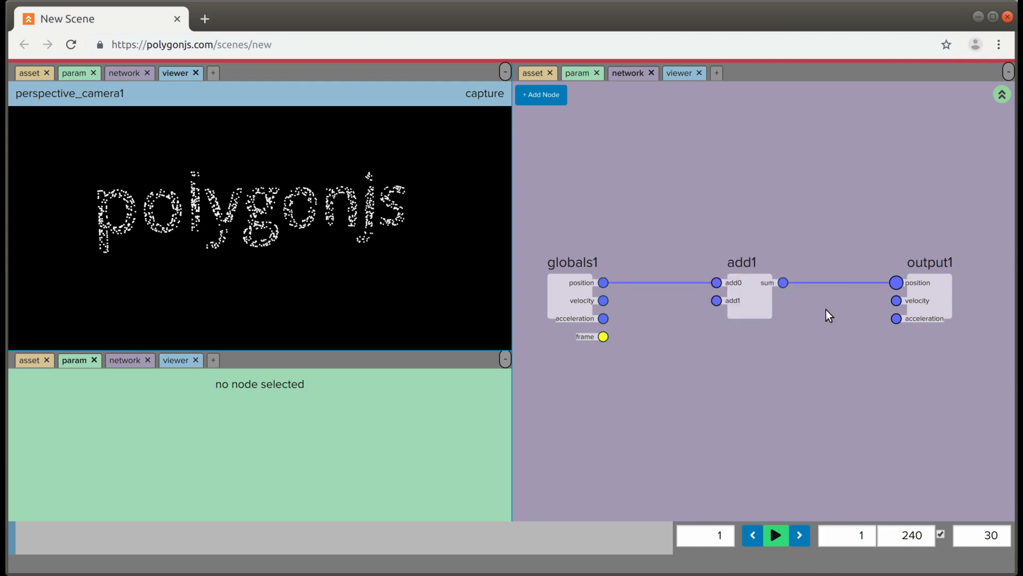
{"action": "left_click_drag", "start_coordinate": [836, 322], "coordinate": [710, 241]}
{"action": "middle_click_drag", "start_coordinate": [307, 451], "coordinate": [326, 452]}
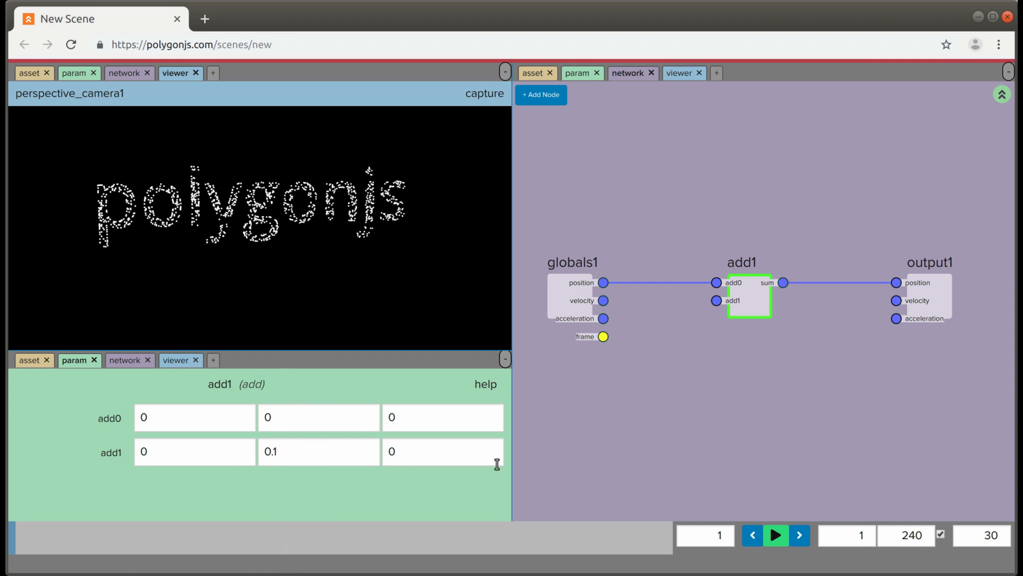
Play the upward particle motion twice, pausing and returning to frame 1 each time
{"action": "left_click", "coordinate": [776, 535]}
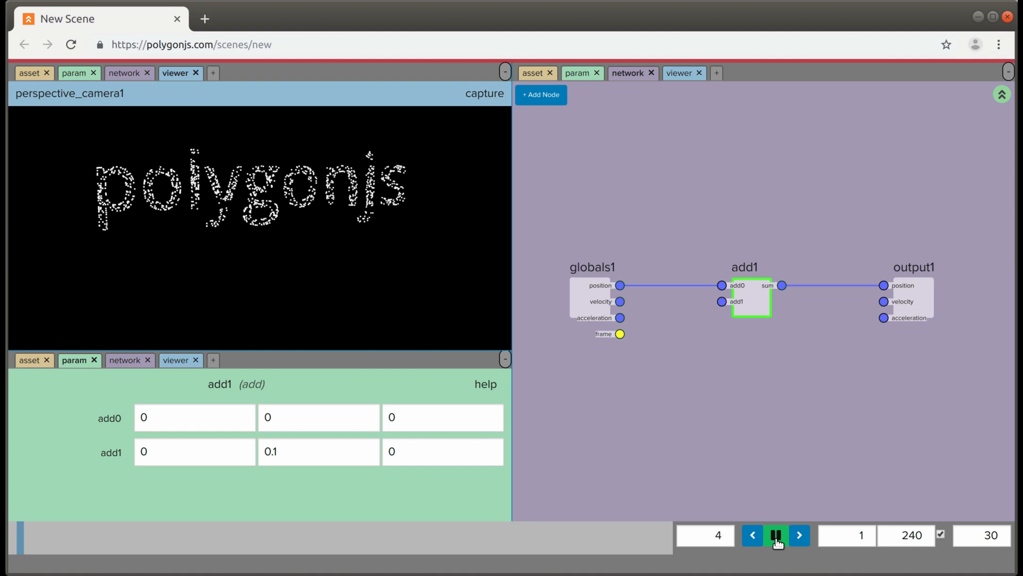
{"action": "left_click", "coordinate": [776, 536]}
{"action": "left_click", "coordinate": [754, 537]}
{"action": "left_click", "coordinate": [773, 538]}
{"action": "left_click", "coordinate": [771, 539]}
{"action": "left_click", "coordinate": [753, 535]}
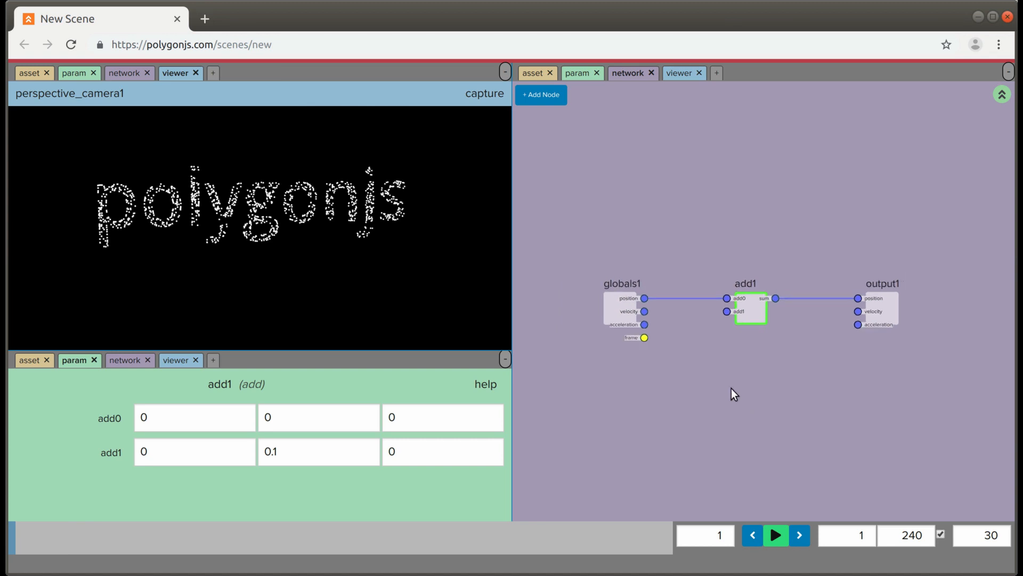
Return to the geometry network, select scatter1, enlarge the parameter area, and show the point data in a new spreadsheet
{"action": "left_click_drag", "start_coordinate": [720, 382], "coordinate": [732, 372]}
{"action": "key", "text": "u"}
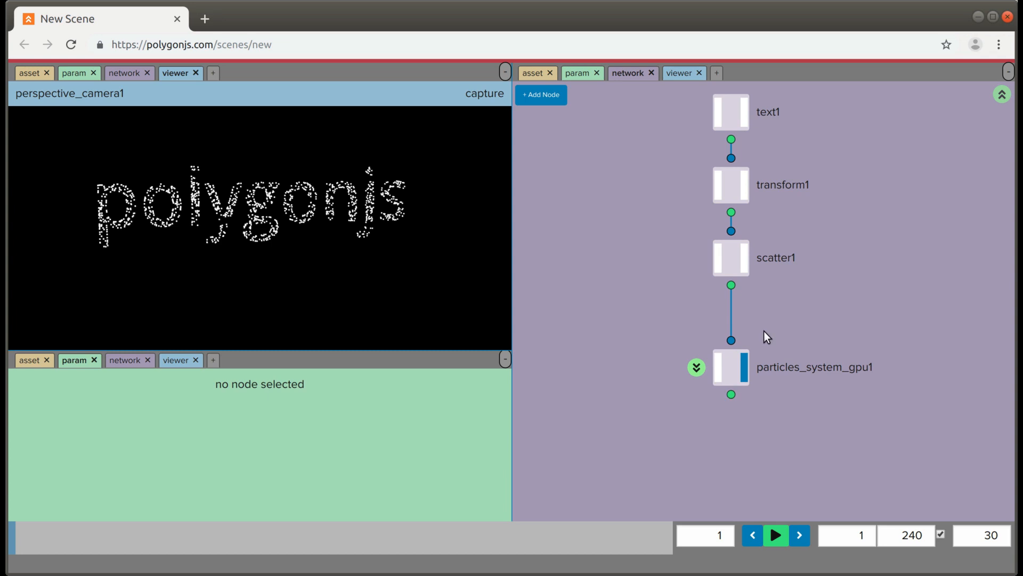
{"action": "left_click_drag", "start_coordinate": [671, 296], "coordinate": [798, 244]}
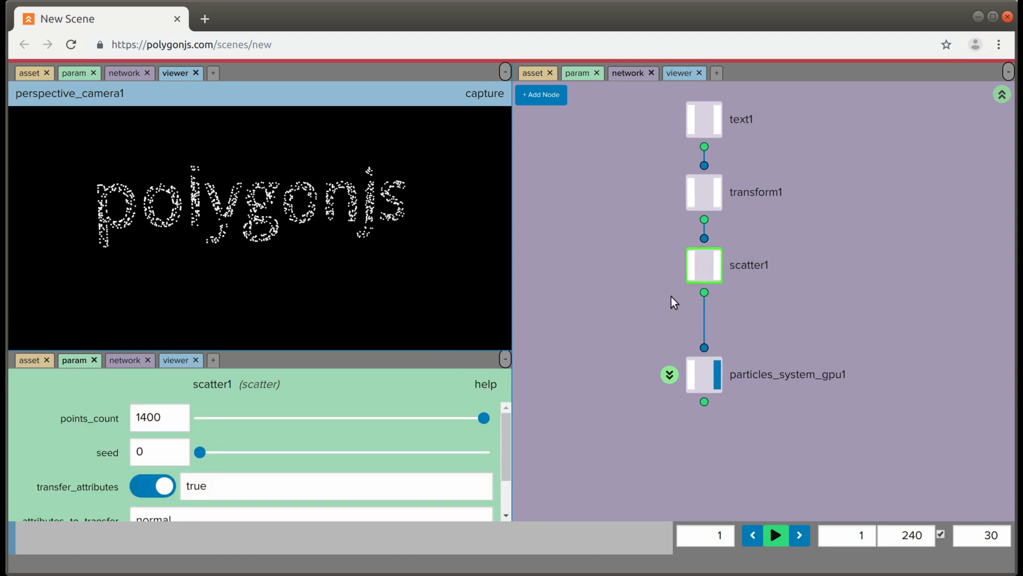
{"action": "middle_click", "coordinate": [704, 269]}
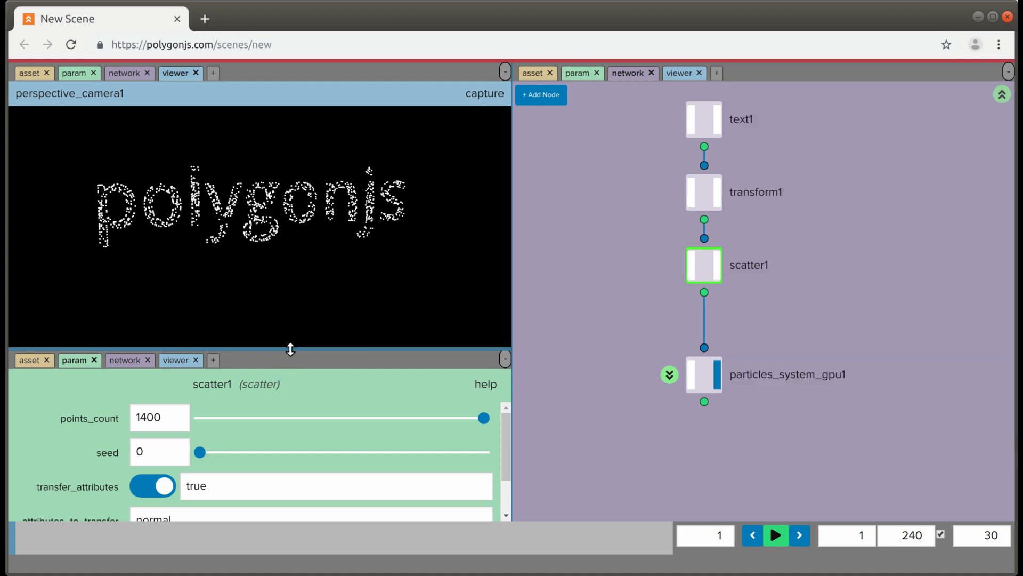
{"action": "left_click_drag", "start_coordinate": [289, 350], "coordinate": [290, 310]}
{"action": "left_click", "coordinate": [213, 318]}
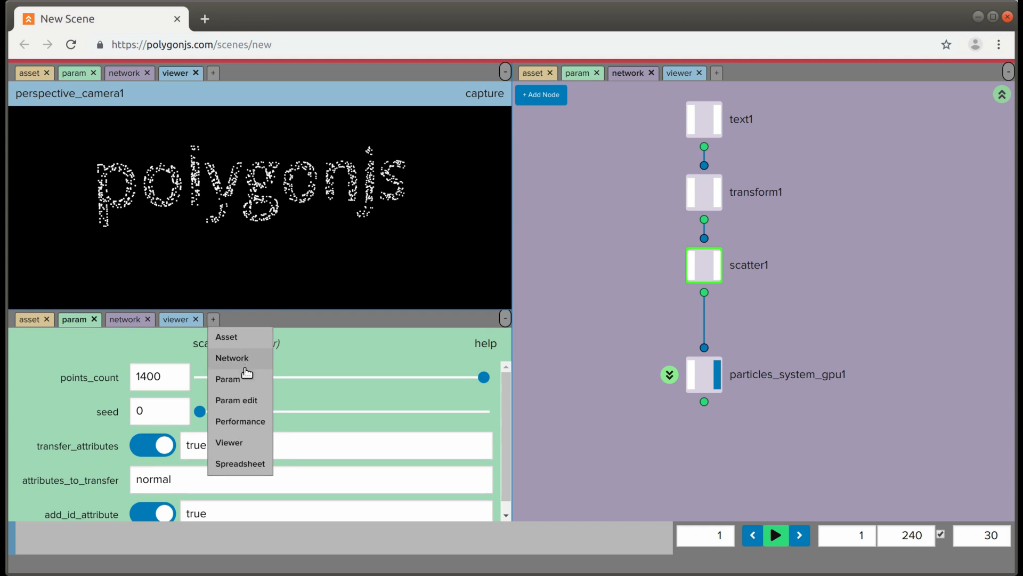
{"action": "left_click", "coordinate": [241, 463]}
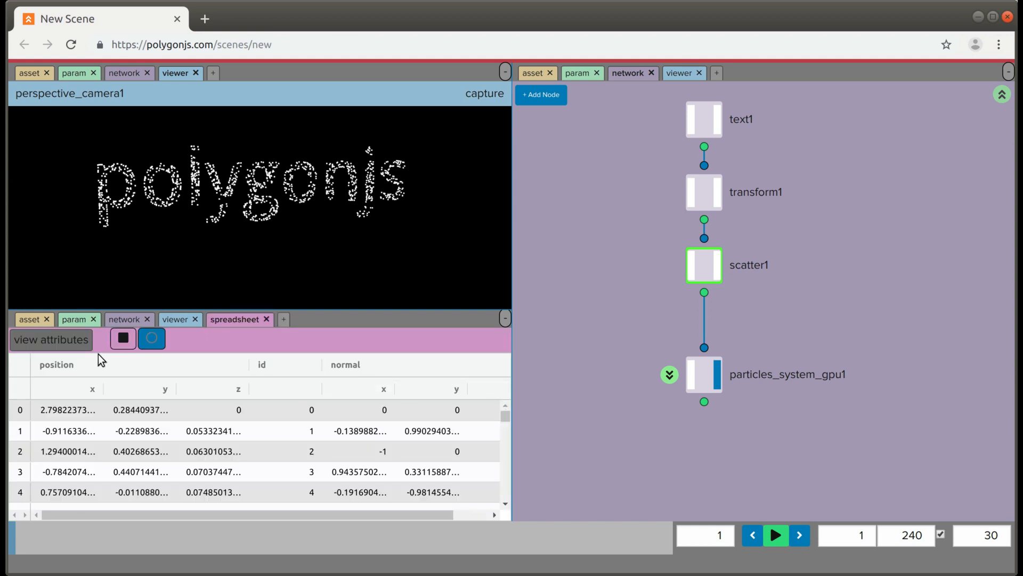
Hide the position and normal attributes in the spreadsheet and examine the id values of the points
{"action": "left_click", "coordinate": [51, 340]}
{"action": "left_click", "coordinate": [71, 385]}
{"action": "left_click", "coordinate": [70, 436]}
{"action": "scroll", "coordinate": [106, 431], "scroll_direction": "down", "scroll_amount": 2}
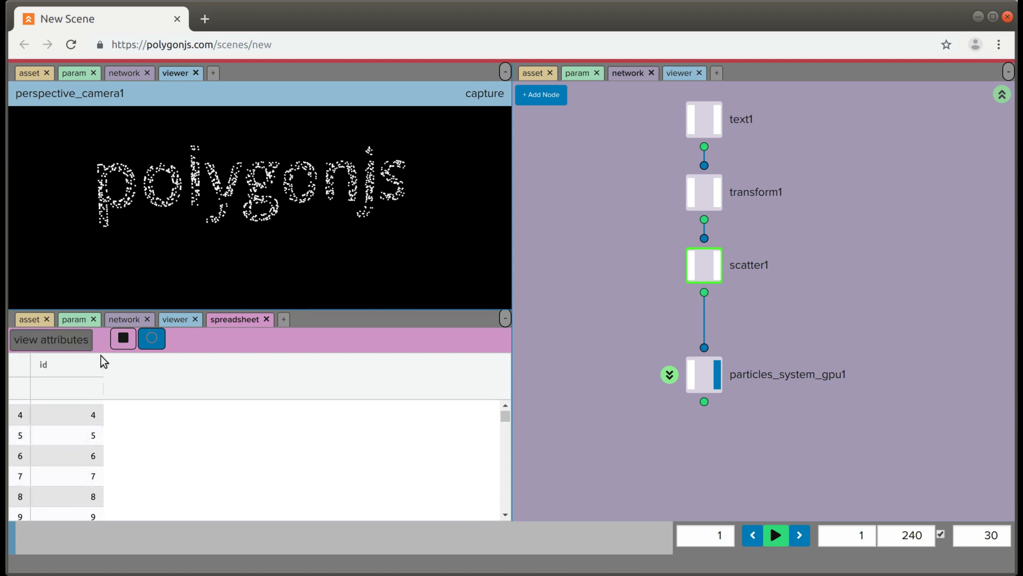
Switch back to the parameter view, enter the particles_system_gpu1 network, and add an attribute node below globals1
{"action": "left_click", "coordinate": [74, 319]}
{"action": "left_click_drag", "start_coordinate": [612, 319], "coordinate": [764, 430]}
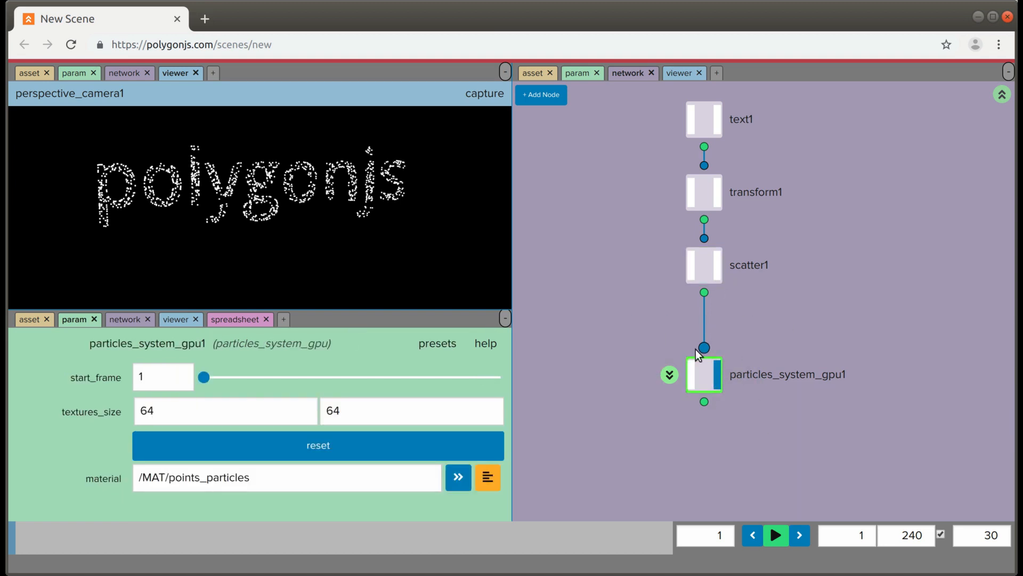
{"action": "key", "text": "Return"}
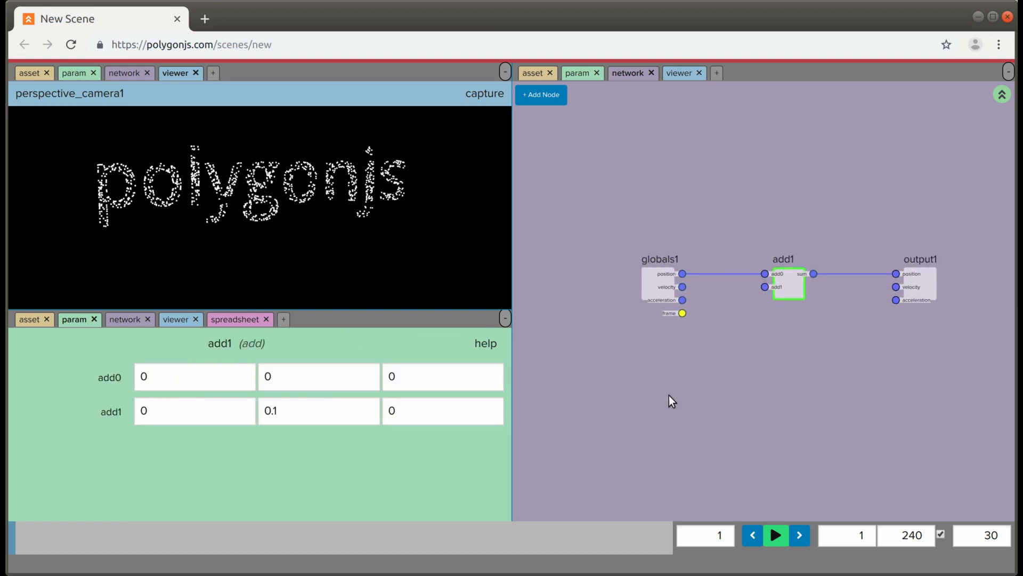
{"action": "key", "text": "Tab"}
{"action": "type", "text": "att"}
{"action": "key", "text": "Return"}
{"action": "left_click", "coordinate": [656, 389]}
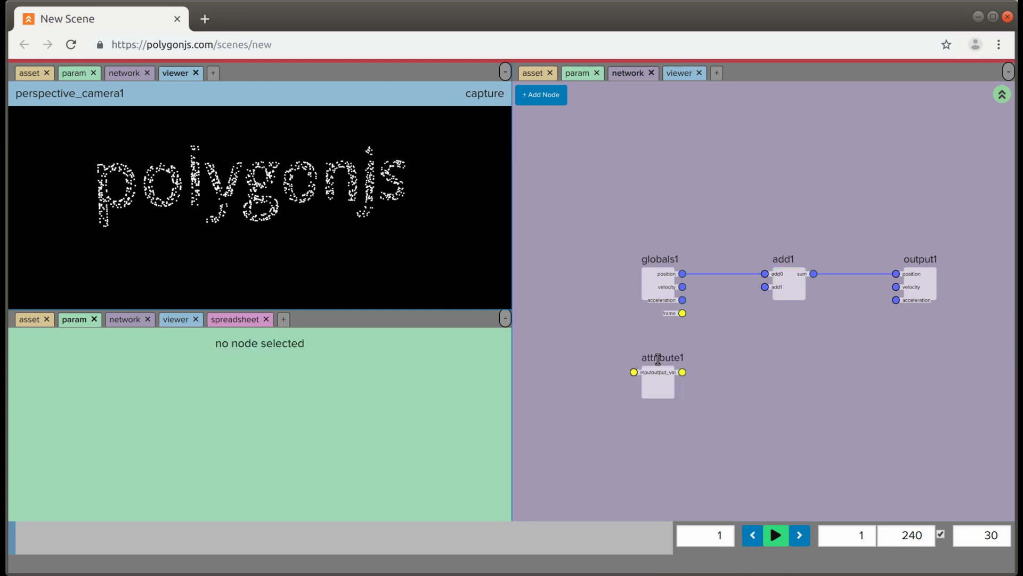
Rename the attribute1 node to attribute_id
{"action": "left_click", "coordinate": [659, 359]}
{"action": "key", "text": "Right"}
{"action": "type", "text": "_id"}
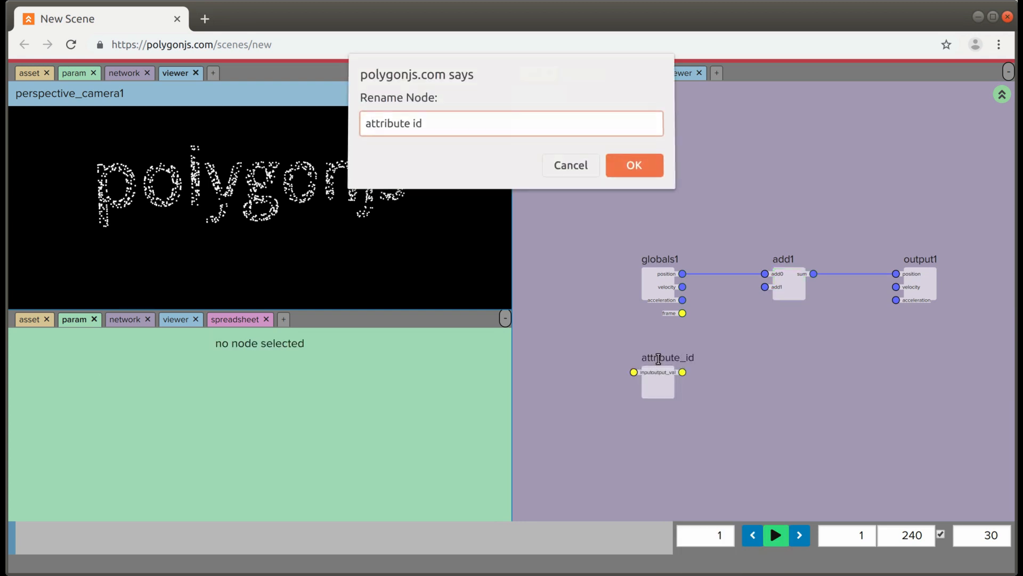
{"action": "key", "text": "Return"}
Set attribute_id's name parameter to id and move the node away from globals1 to make room beside it
{"action": "left_click", "coordinate": [643, 397]}
{"action": "left_click", "coordinate": [172, 415]}
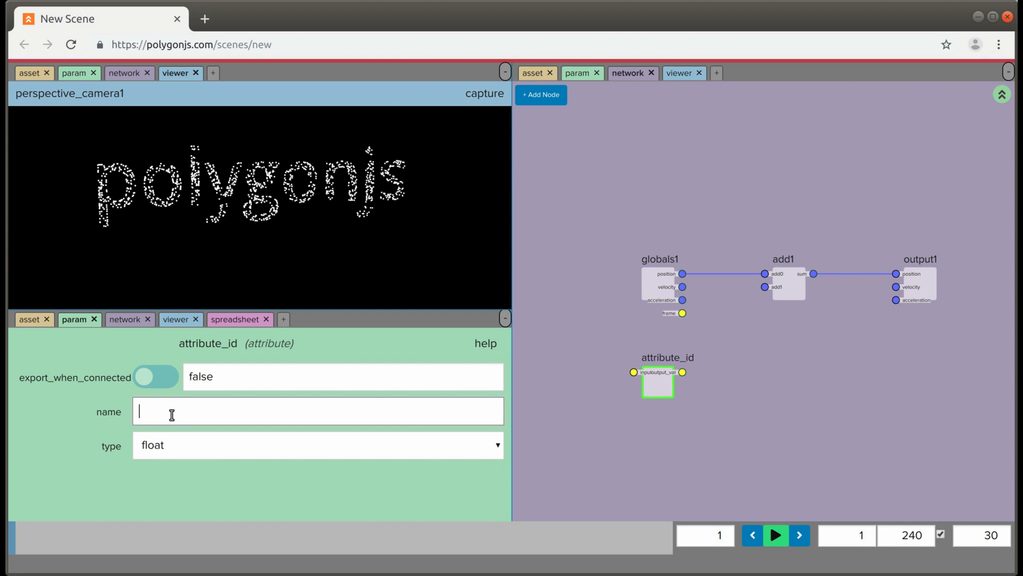
{"action": "left_click_drag", "start_coordinate": [708, 370], "coordinate": [574, 398]}
{"action": "left_click_drag", "start_coordinate": [665, 378], "coordinate": [712, 315]}
{"action": "left_click_drag", "start_coordinate": [624, 327], "coordinate": [558, 358]}
{"action": "left_click_drag", "start_coordinate": [681, 361], "coordinate": [684, 344]}
Add a random node to the network, placed beside attribute_id
{"action": "key", "text": "Tab"}
{"action": "type", "text": "ra"}
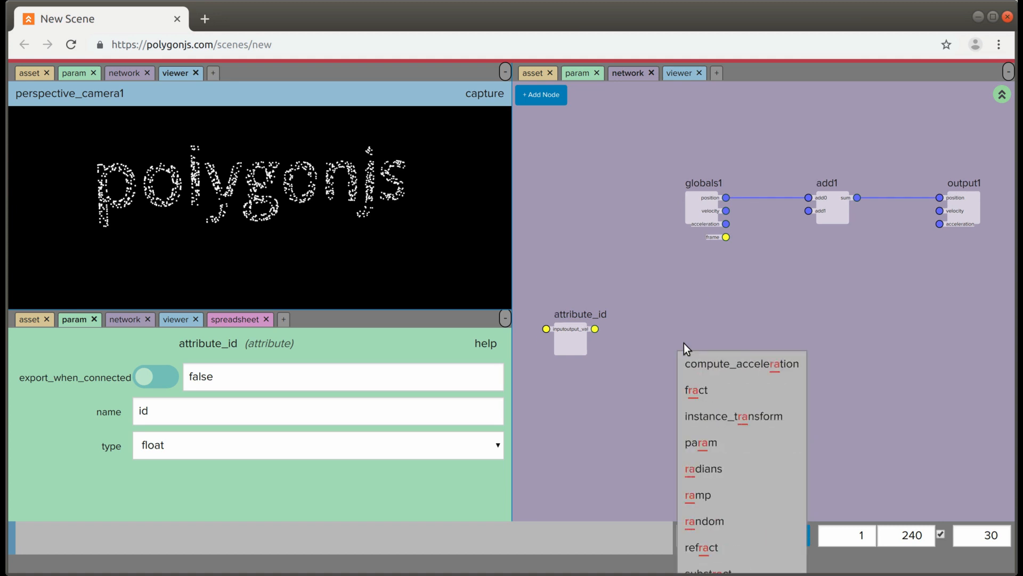
{"action": "left_click", "coordinate": [714, 521]}
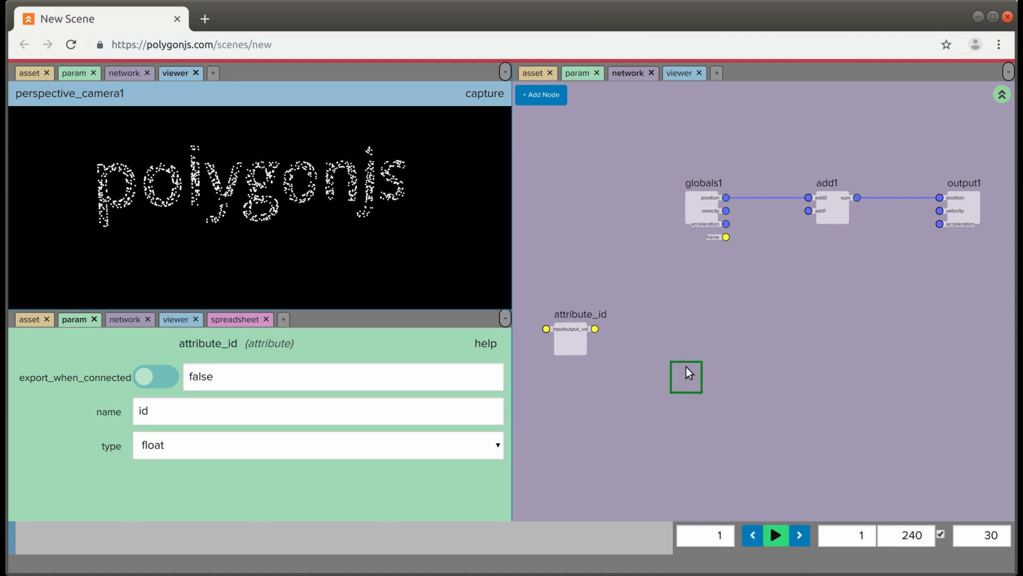
{"action": "left_click", "coordinate": [689, 383]}
{"action": "left_click_drag", "start_coordinate": [663, 377], "coordinate": [674, 377]}
Add a float_to_vec2 node between attribute_id and random1, wiring the id through its x input into random1's vec2 input
{"action": "key", "text": "Tab"}
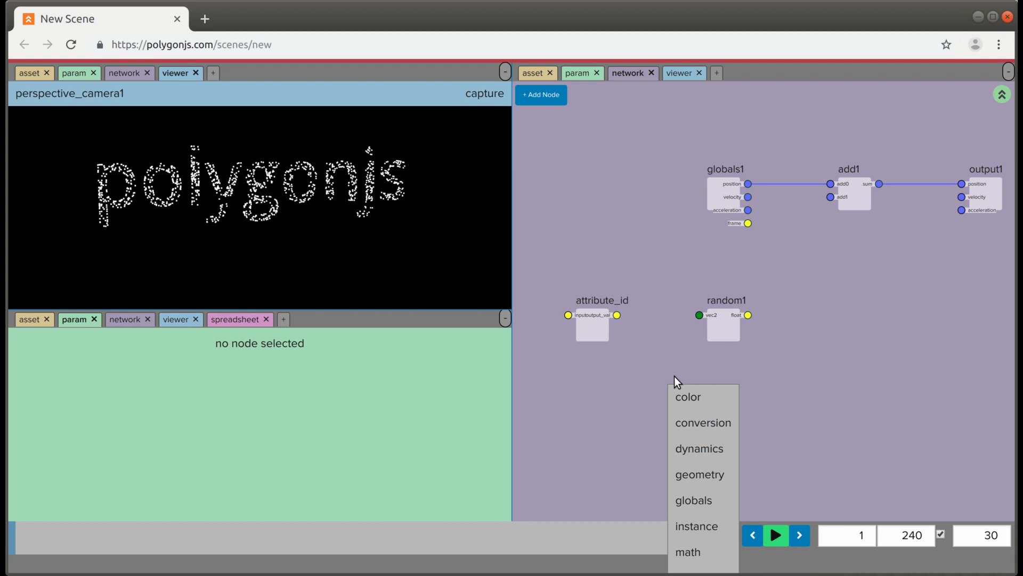
{"action": "type", "text": "vec"}
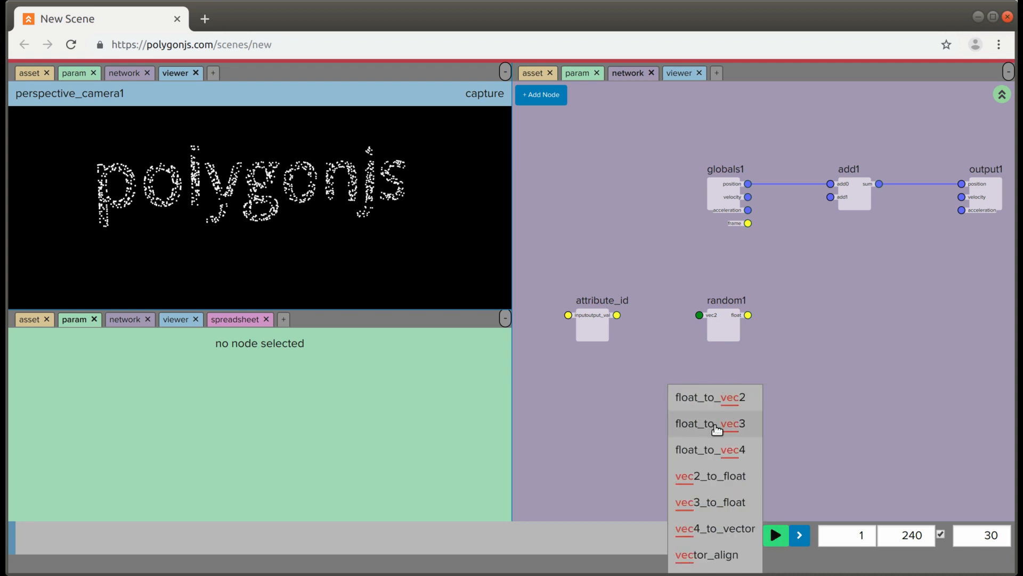
{"action": "left_click", "coordinate": [716, 425]}
{"action": "left_click", "coordinate": [655, 335]}
{"action": "left_click_drag", "start_coordinate": [617, 316], "coordinate": [699, 315]}
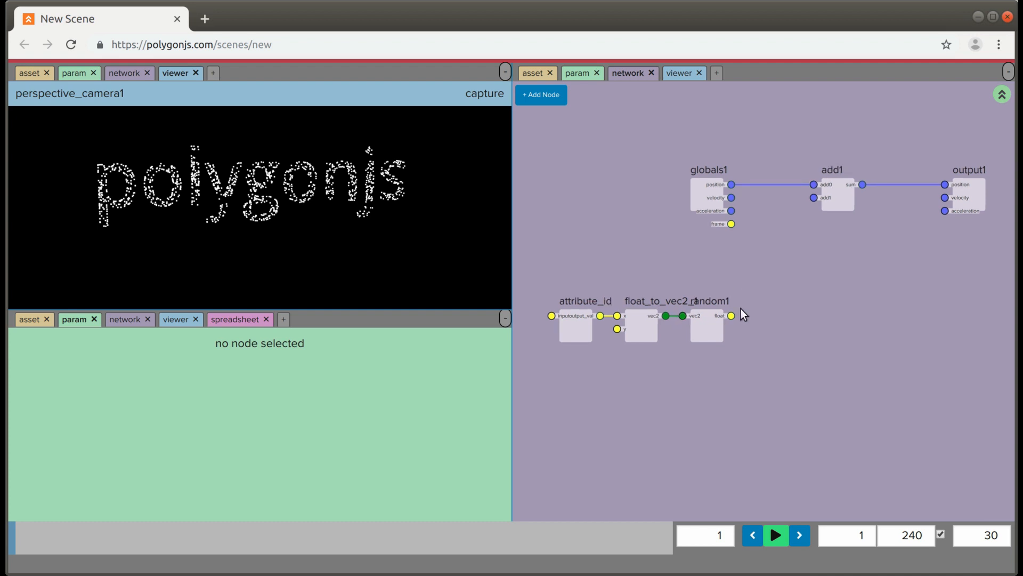
Add a float_to_vec3 node beyond random1 and connect its vector output to a free input of add1
{"action": "middle_click_drag", "start_coordinate": [754, 372], "coordinate": [738, 370]}
{"action": "key", "text": "Tab"}
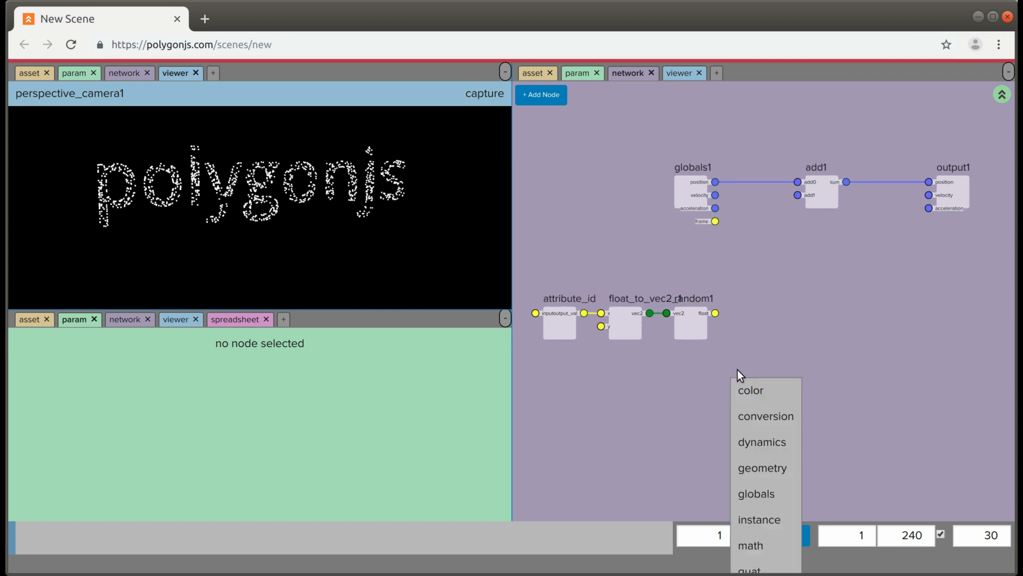
{"action": "type", "text": "f"}
{"action": "scroll", "coordinate": [738, 370], "scroll_direction": "down", "scroll_amount": 1}
{"action": "left_click", "coordinate": [777, 413]}
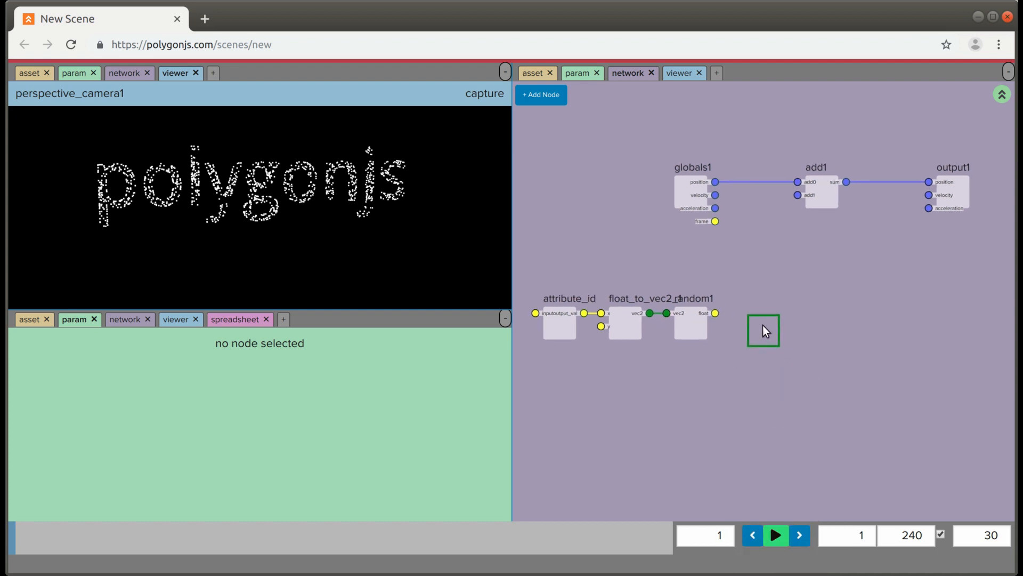
{"action": "left_click_drag", "start_coordinate": [800, 204], "coordinate": [798, 197]}
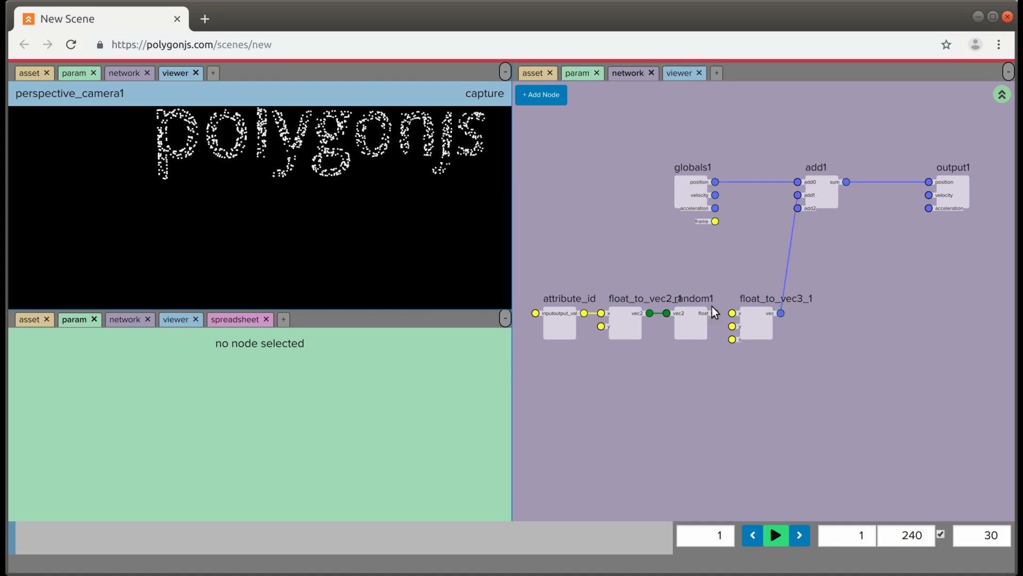
Connect random1's output to the y input of float_to_vec3_1 and set that node's x and z to 0
{"action": "left_click_drag", "start_coordinate": [714, 313], "coordinate": [733, 327]}
{"action": "left_click", "coordinate": [744, 329]}
{"action": "left_click_drag", "start_coordinate": [376, 378], "coordinate": [235, 429]}
{"action": "left_click_drag", "start_coordinate": [301, 447], "coordinate": [203, 447]}
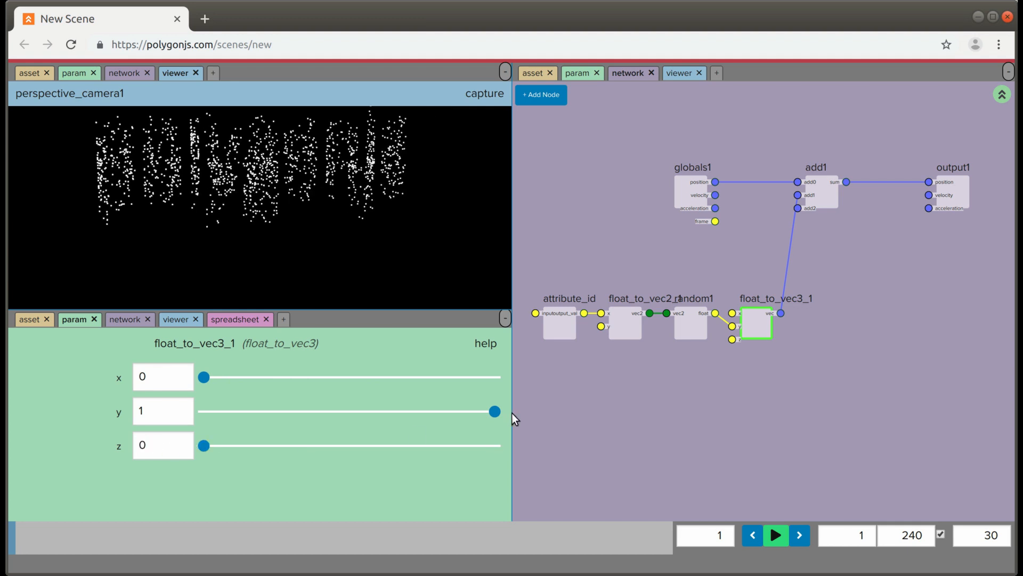
Play the particle simulation several times, rewinding to frame 1 after each run, to examine the randomised upward motion
{"action": "middle_click_drag", "start_coordinate": [723, 420], "coordinate": [706, 424]}
{"action": "left_click", "coordinate": [777, 536]}
{"action": "left_click", "coordinate": [779, 540]}
{"action": "left_click", "coordinate": [754, 540]}
{"action": "left_click", "coordinate": [774, 539]}
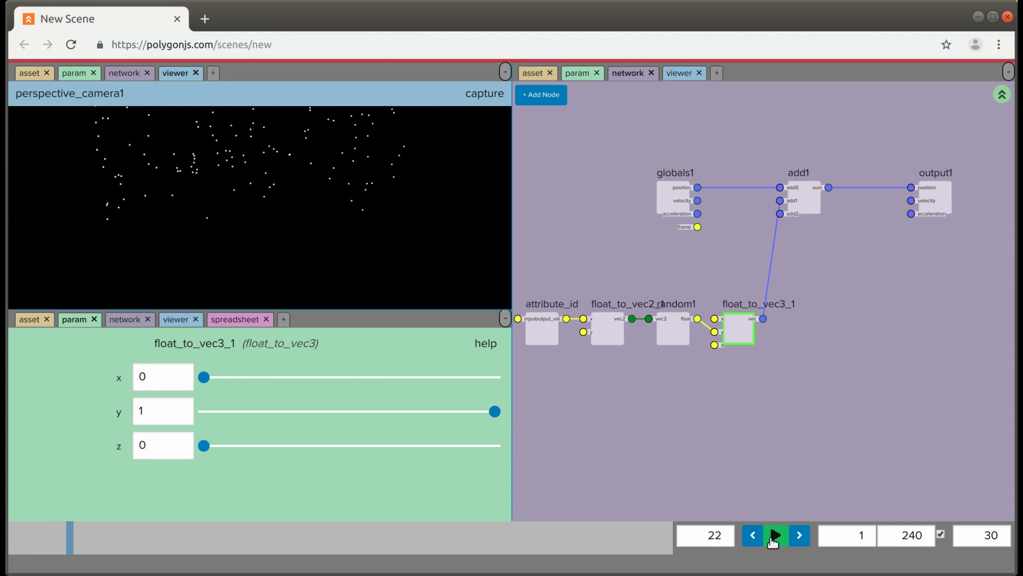
{"action": "left_click", "coordinate": [776, 536]}
{"action": "left_click", "coordinate": [753, 535]}
{"action": "left_click", "coordinate": [775, 535]}
{"action": "left_click", "coordinate": [776, 535]}
{"action": "left_click", "coordinate": [753, 535]}
{"action": "middle_click_drag", "start_coordinate": [783, 418], "coordinate": [791, 410]}
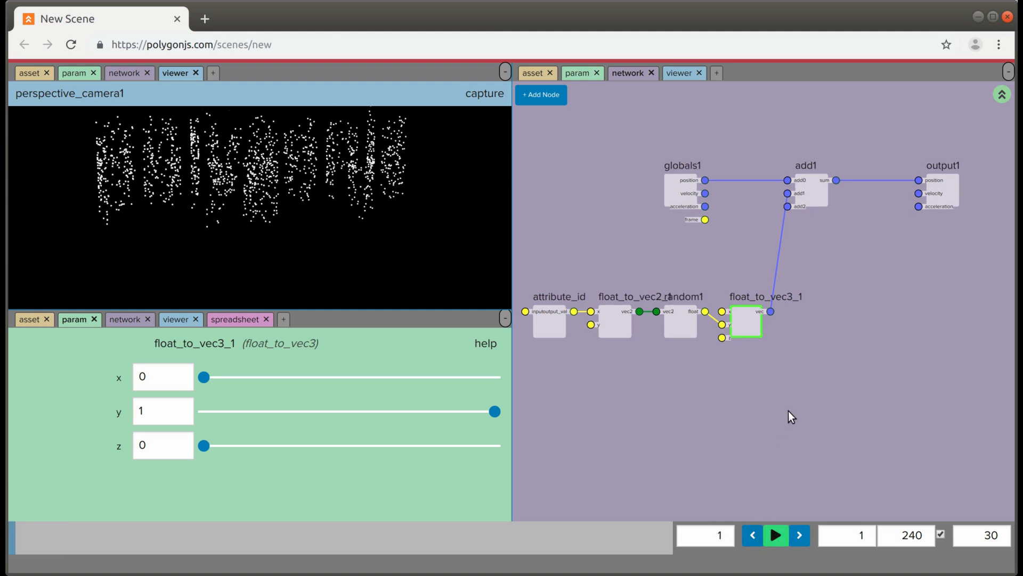
Go back up to the network containing particles_system_gpu1 and orbit the camera around the particles
{"action": "key", "text": "u"}
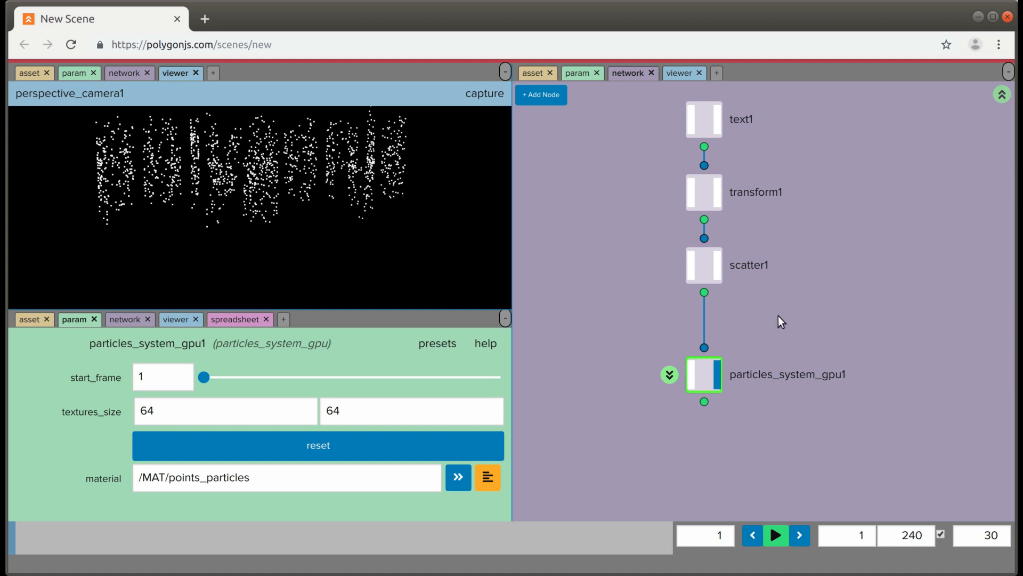
{"action": "left_click_drag", "start_coordinate": [196, 164], "coordinate": [305, 163]}
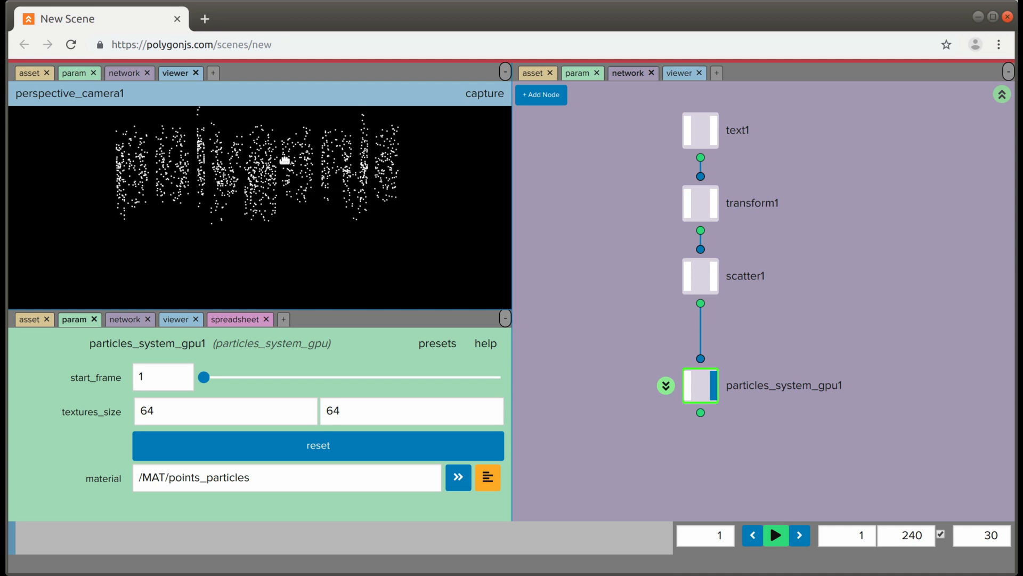